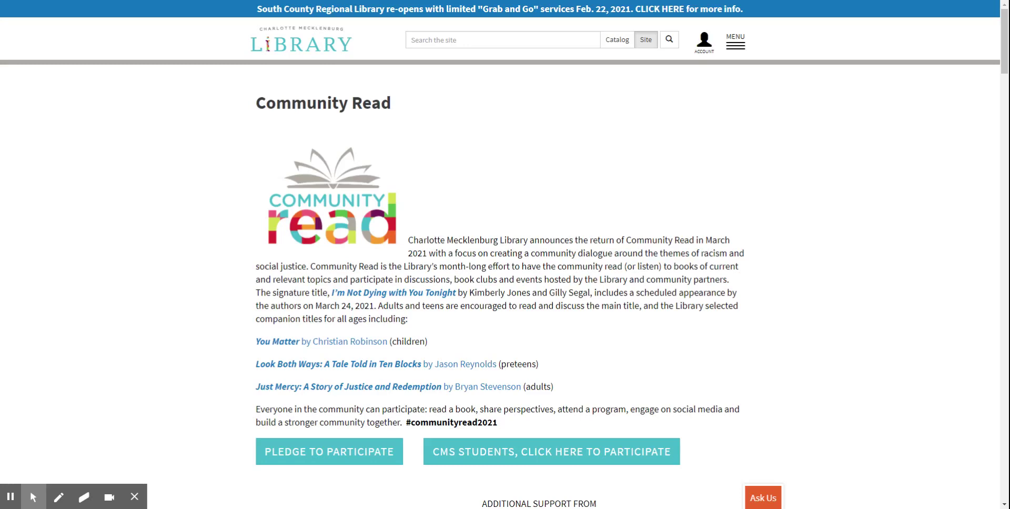
Step: Start the Community Read 2021 Beanstack challenge from the library's Community Read page
scroll(593, 255, "down", 7)
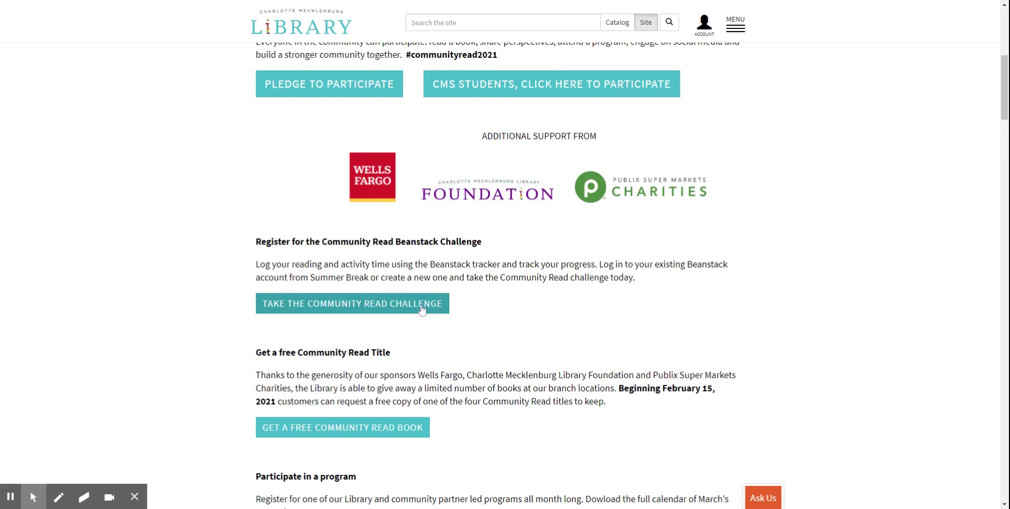
left_click(422, 310)
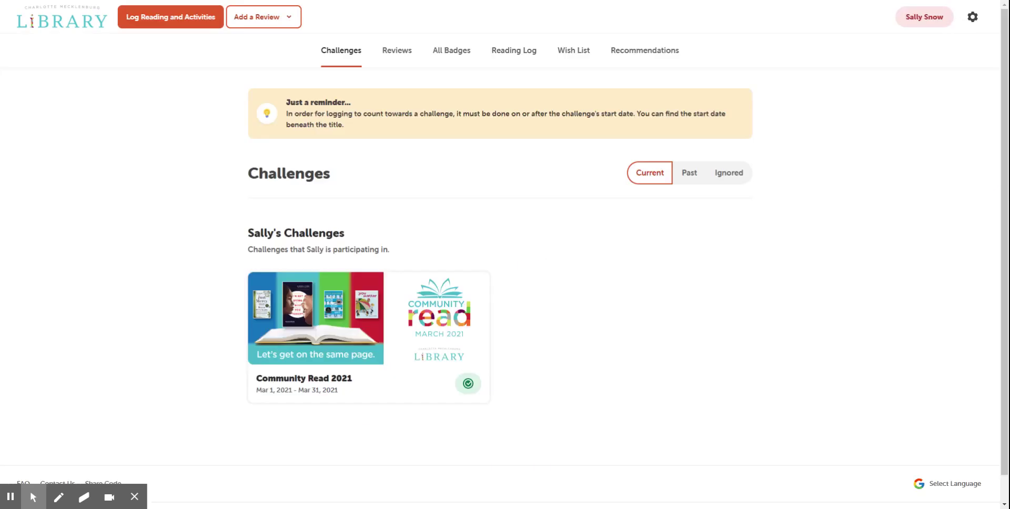
Step: Check the account's reader list, then close it, staying on the second reader's Challenges page
left_click(918, 21)
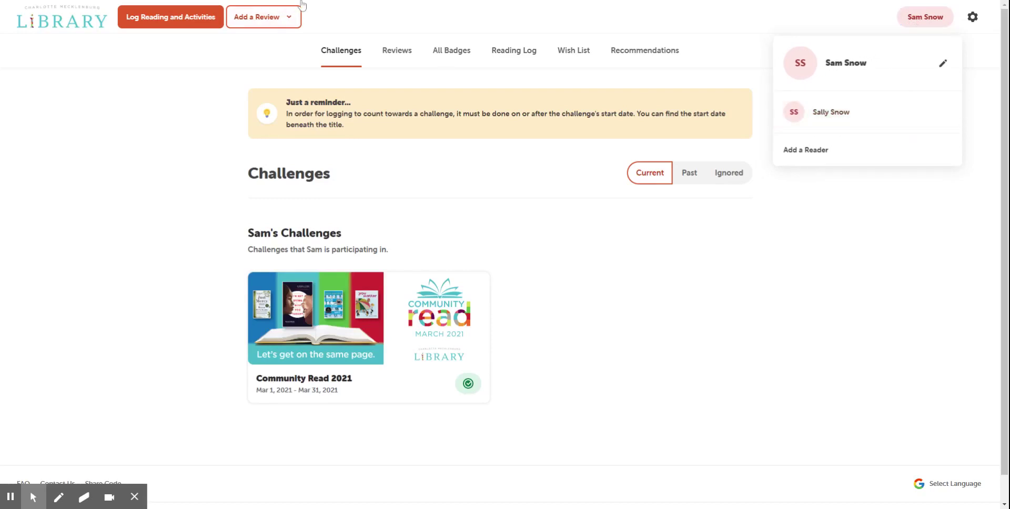
left_click(930, 17)
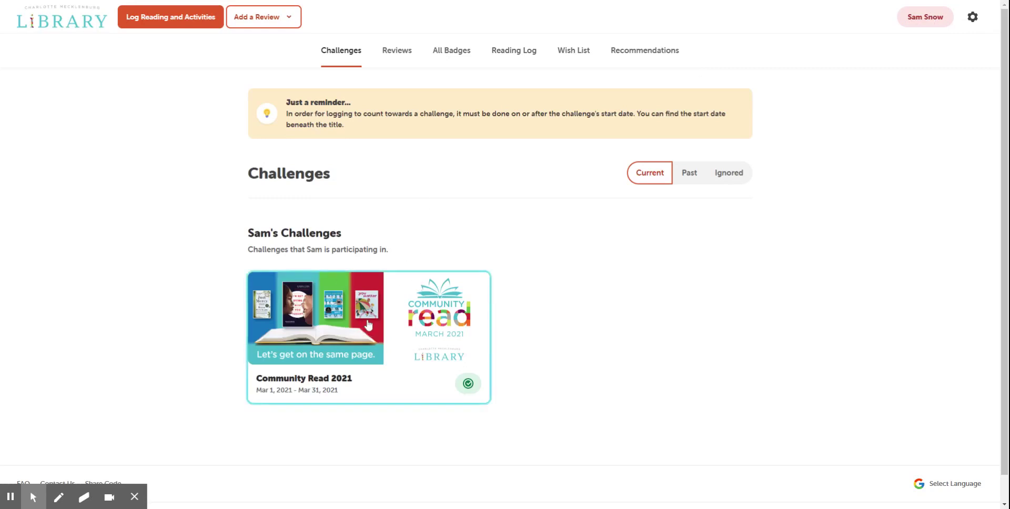
left_click(368, 325)
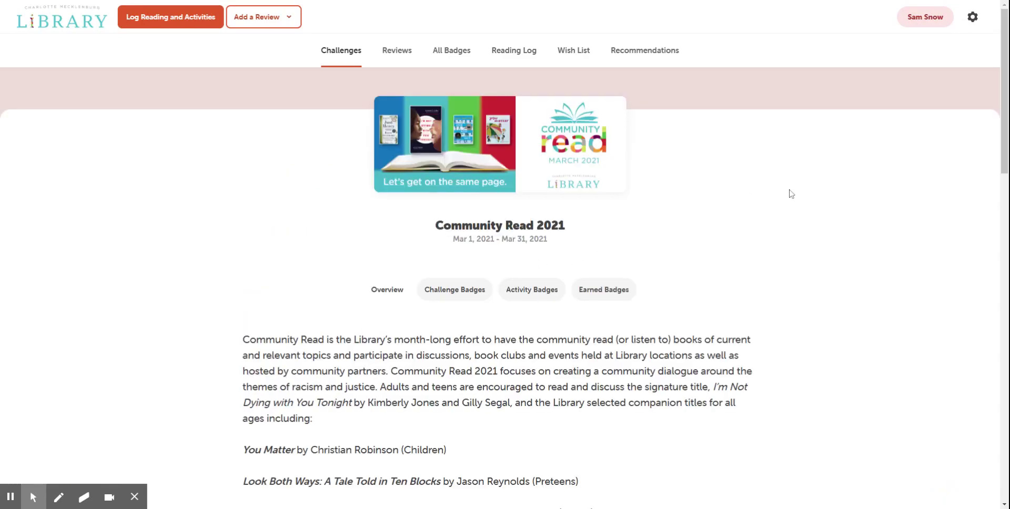
scroll(790, 294, "down", 1)
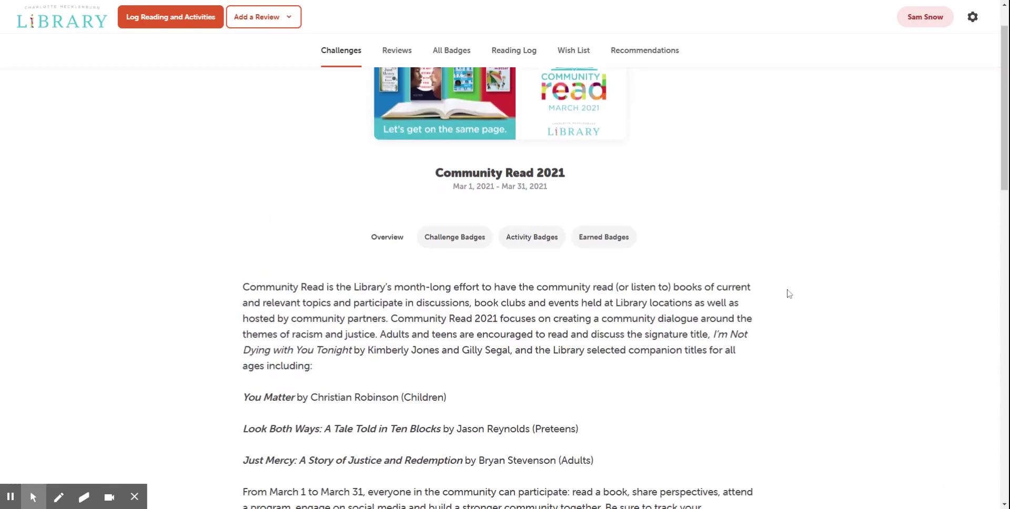
scroll(790, 294, "down", 3)
scroll(789, 294, "down", 2)
scroll(789, 293, "down", 2)
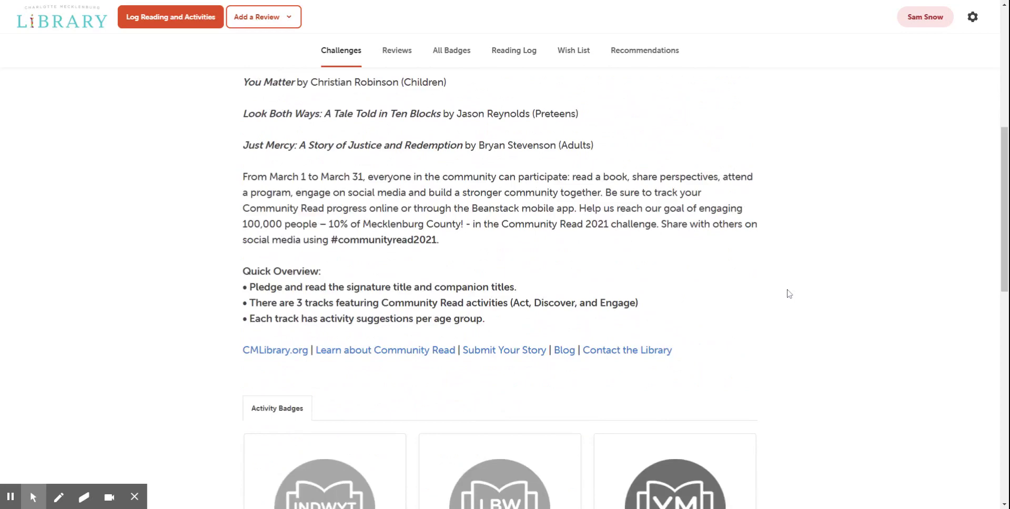
scroll(789, 293, "down", 2)
scroll(789, 294, "up", 2)
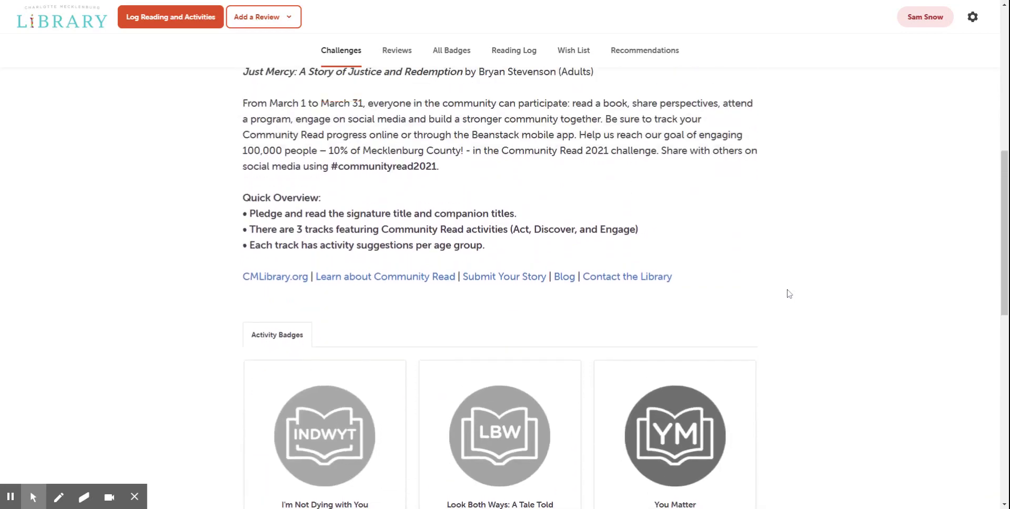
scroll(789, 293, "up", 3)
scroll(789, 293, "up", 1)
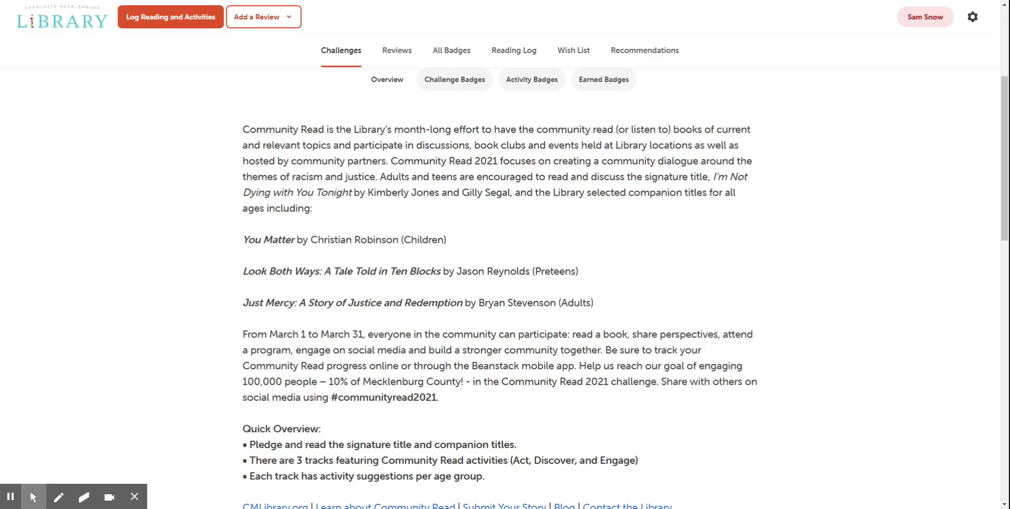
scroll(656, 249, "down", 3)
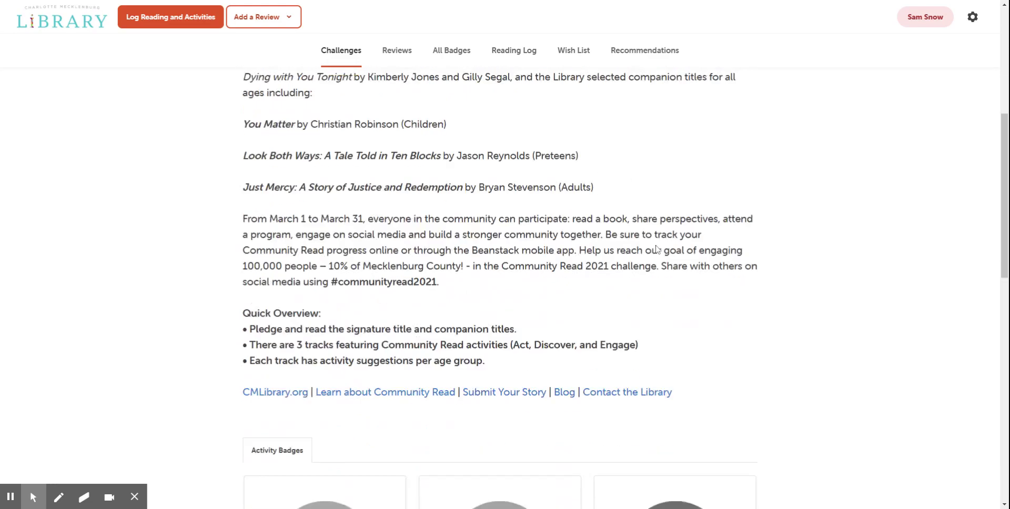
scroll(658, 247, "down", 2)
scroll(659, 244, "down", 3)
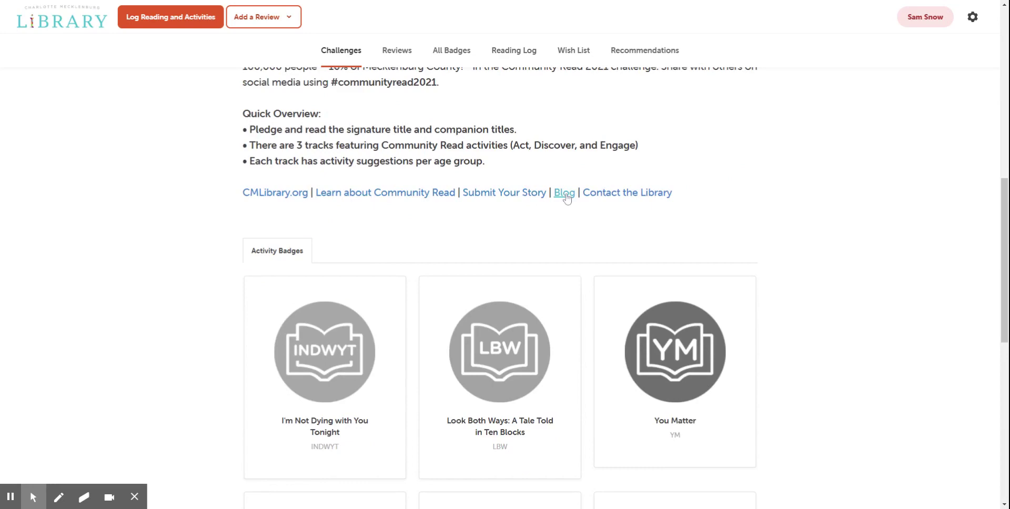
scroll(569, 216, "down", 1)
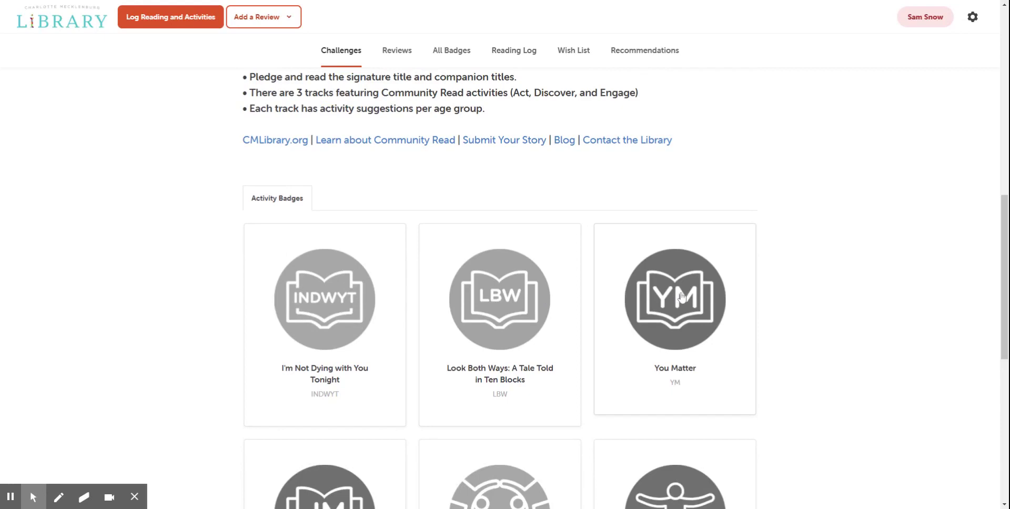
scroll(870, 199, "down", 2)
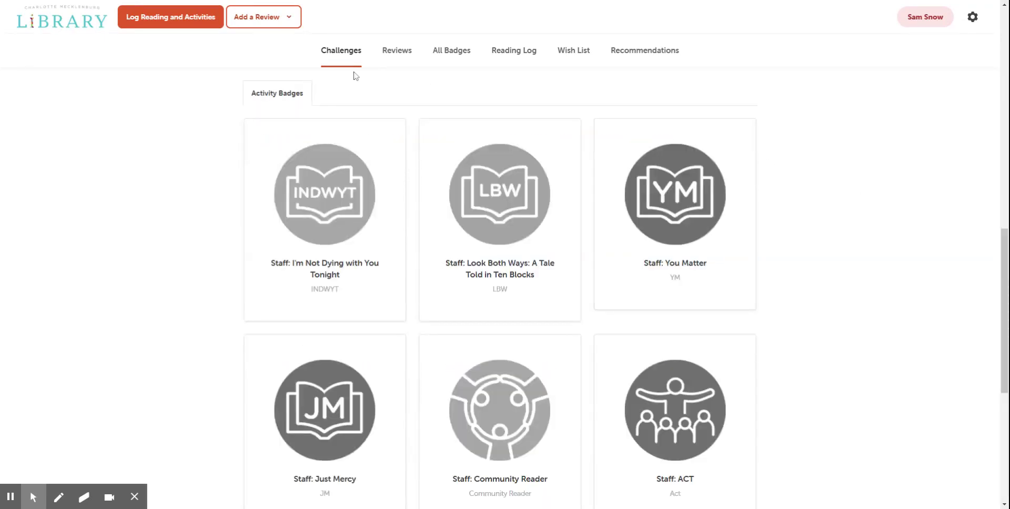
Step: Complete the INDWYT pledge and reading activities, unlocking the I'm Not Dying With You Tonight badge
left_click(194, 23)
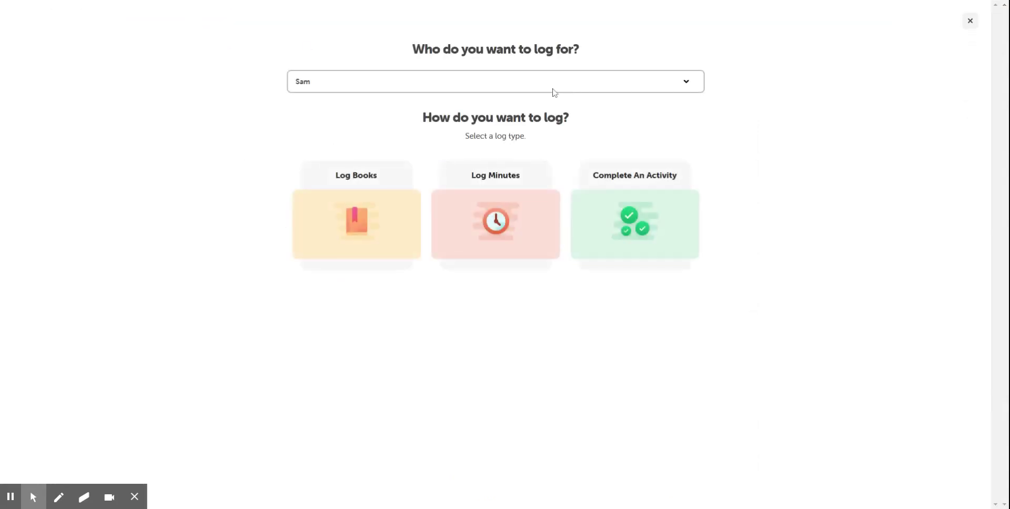
left_click(659, 215)
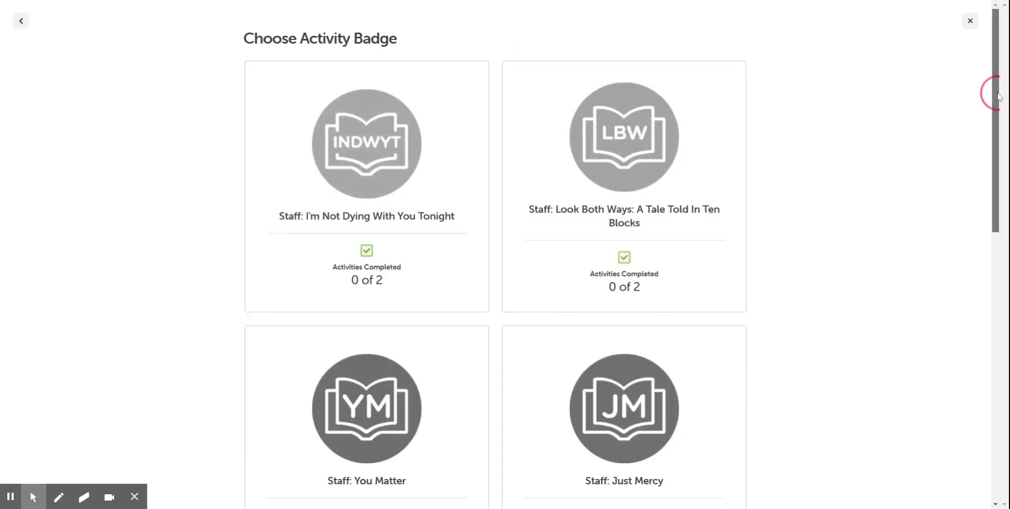
mouse_move(995, 94)
left_mouse_down()
mouse_move(996, 133)
mouse_move(996, 110)
left_mouse_up()
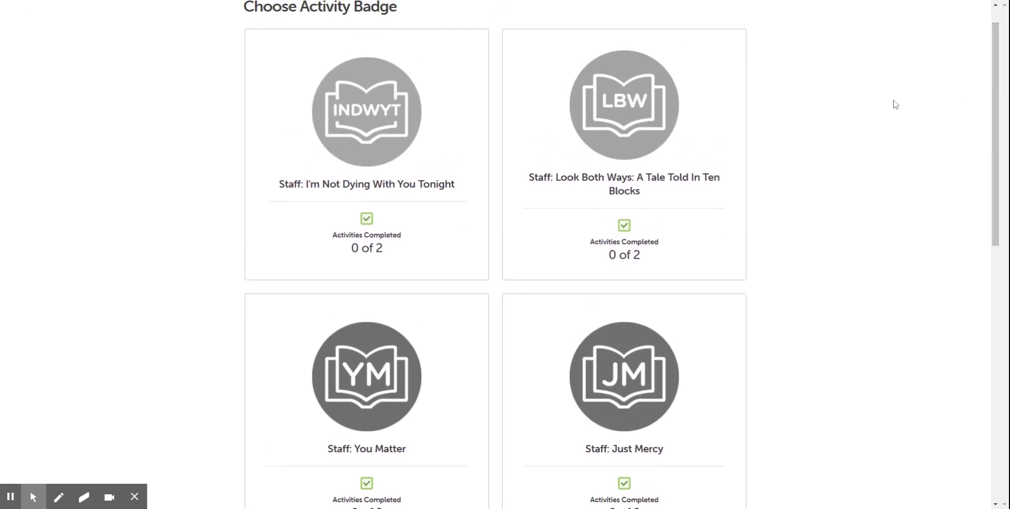
left_click(377, 113)
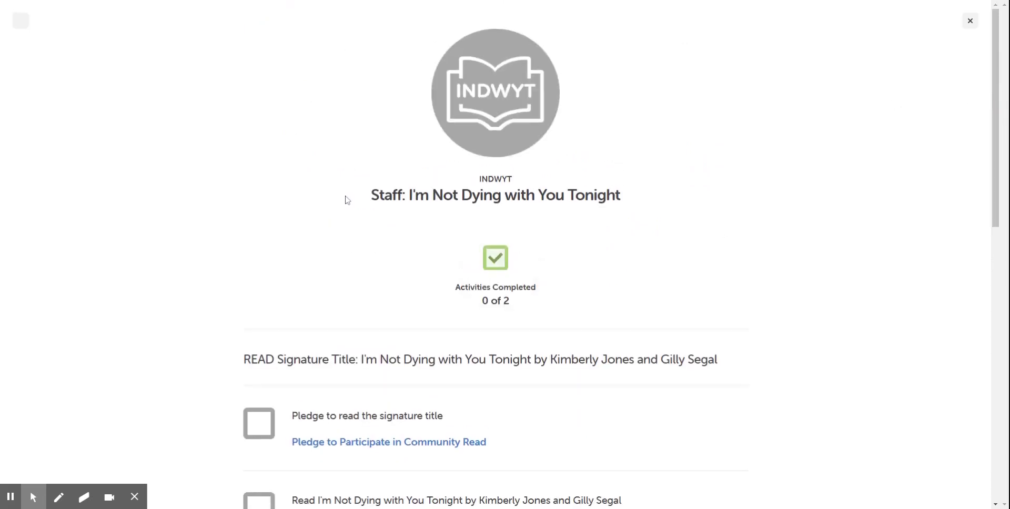
scroll(347, 200, "down", 3)
scroll(349, 184, "down", 1)
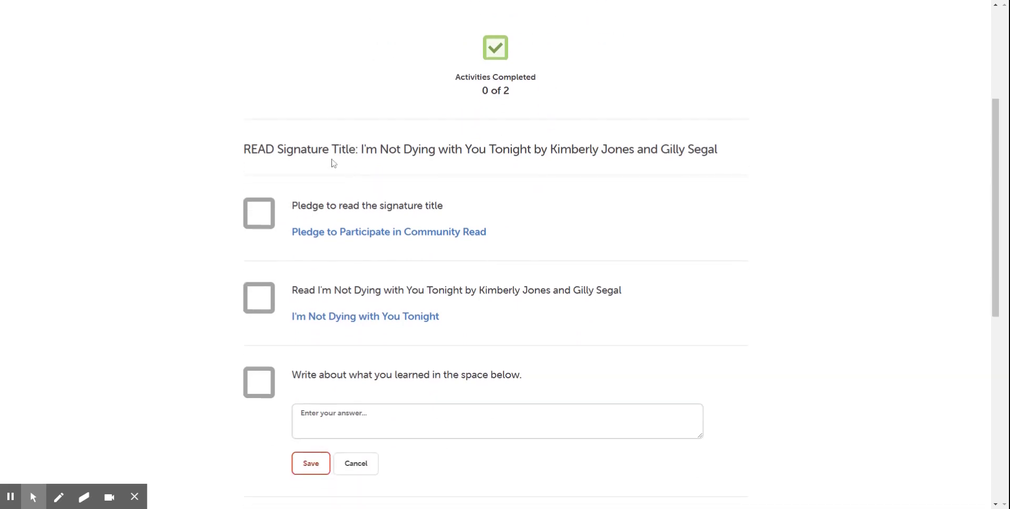
left_click(260, 223)
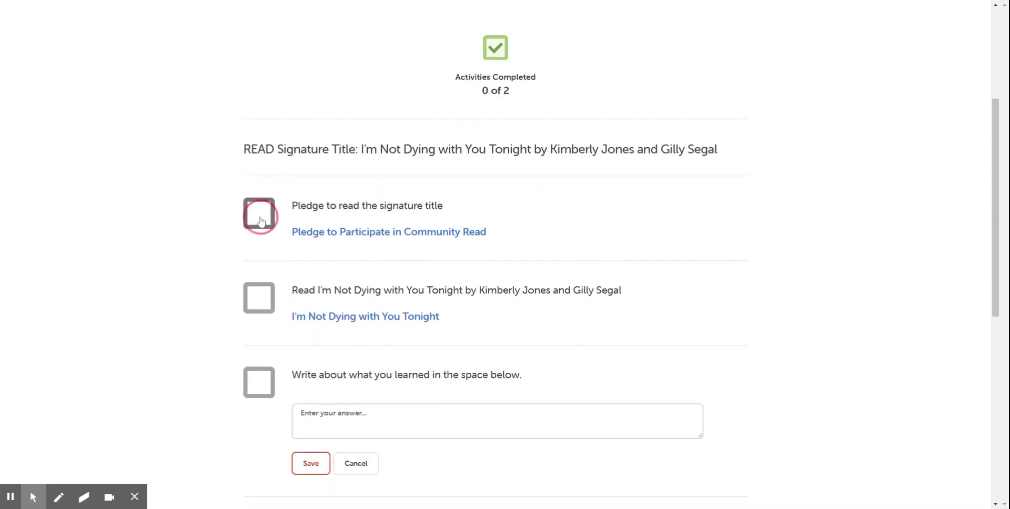
left_click(254, 303)
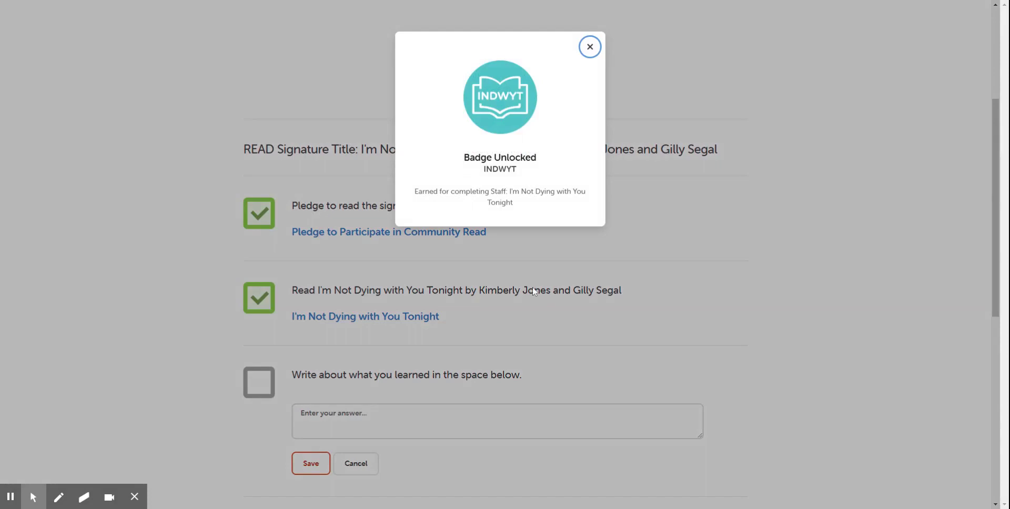
left_click(591, 47)
scroll(608, 126, "up", 4)
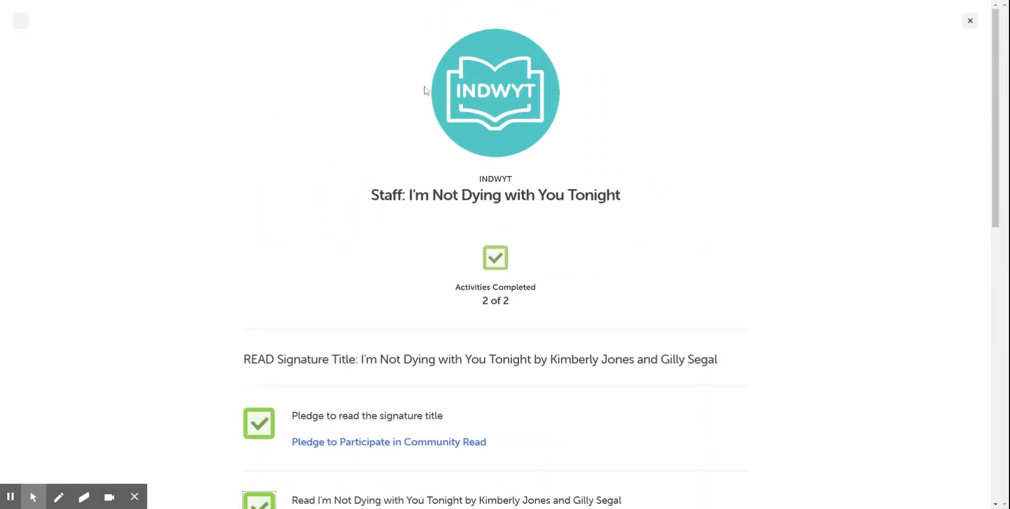
left_click(969, 22)
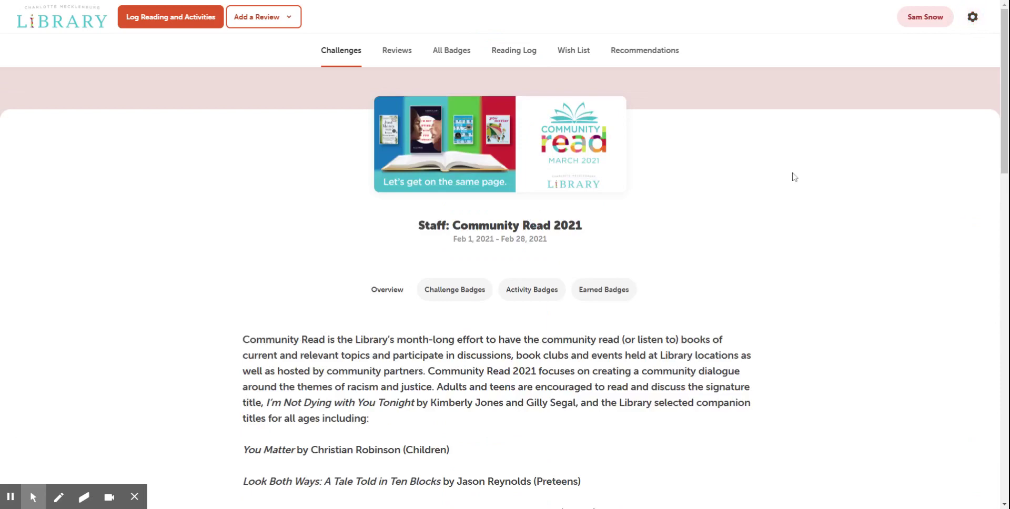
scroll(819, 214, "down", 4)
scroll(820, 214, "down", 1)
scroll(819, 214, "down", 3)
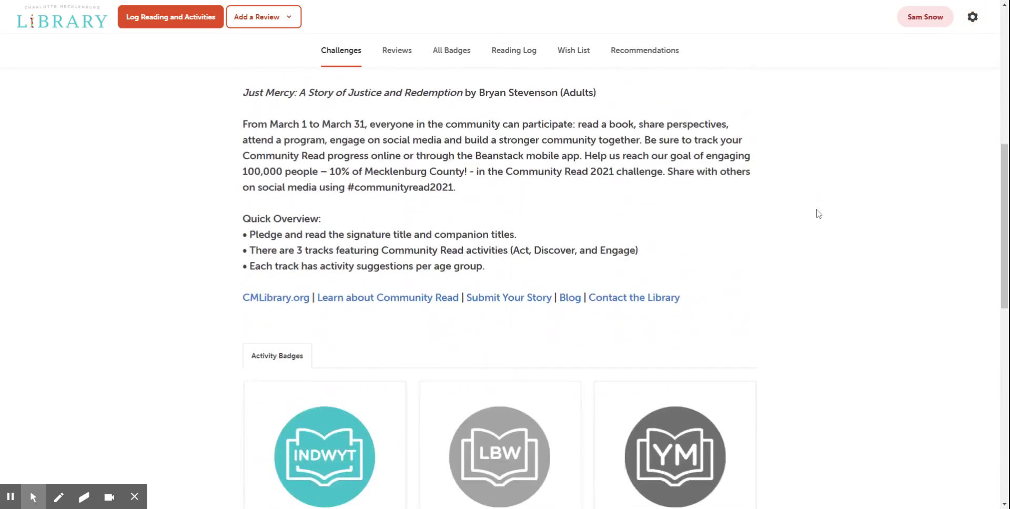
scroll(818, 213, "down", 3)
scroll(819, 213, "down", 1)
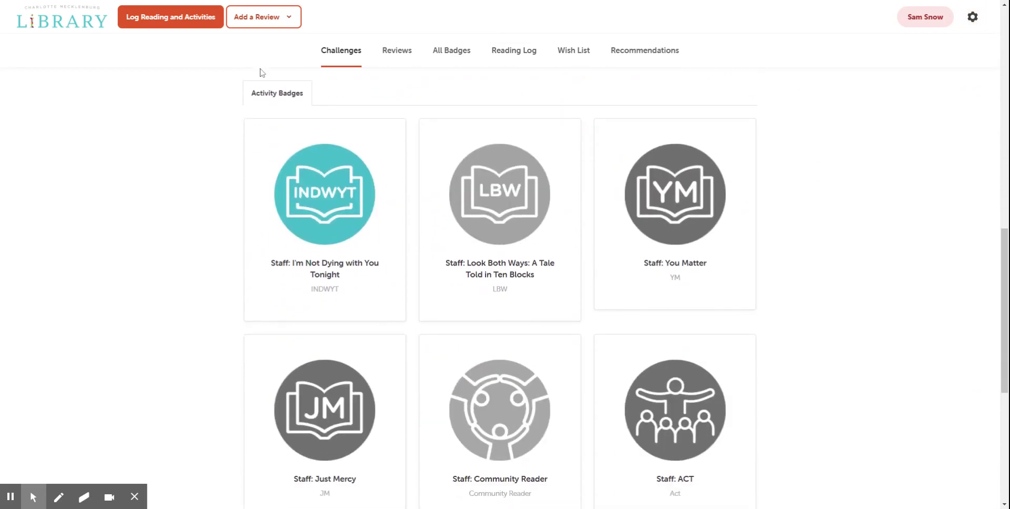
scroll(842, 192, "down", 3)
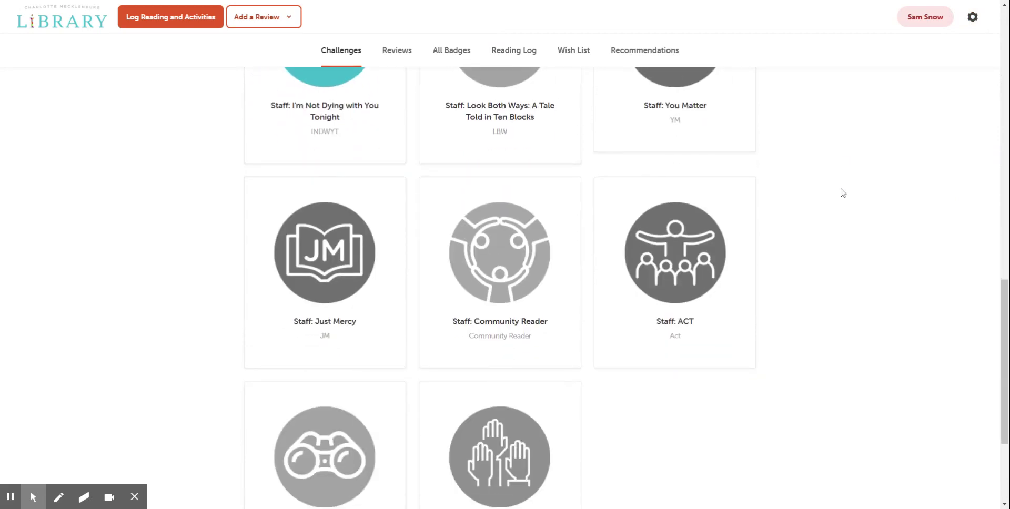
scroll(842, 193, "down", 3)
scroll(841, 193, "up", 5)
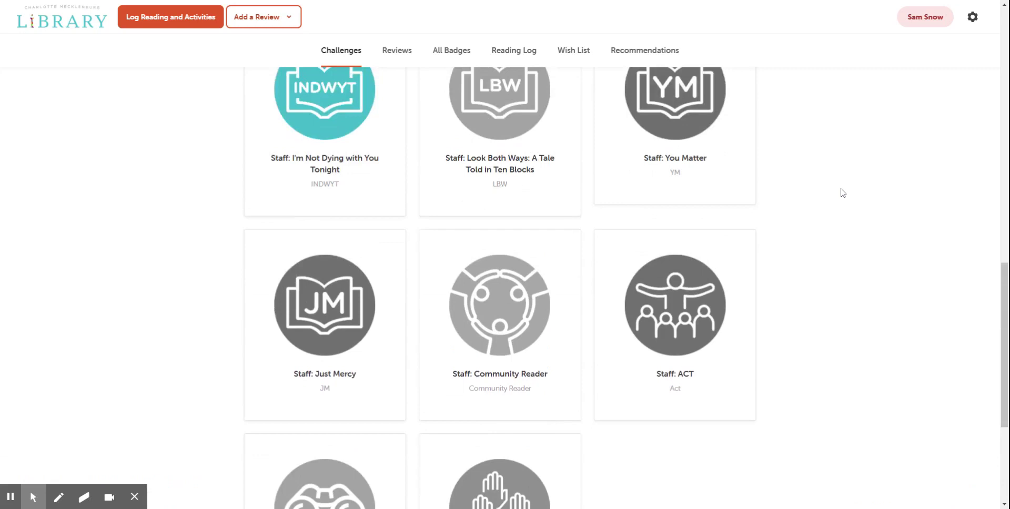
scroll(399, 209, "up", 1)
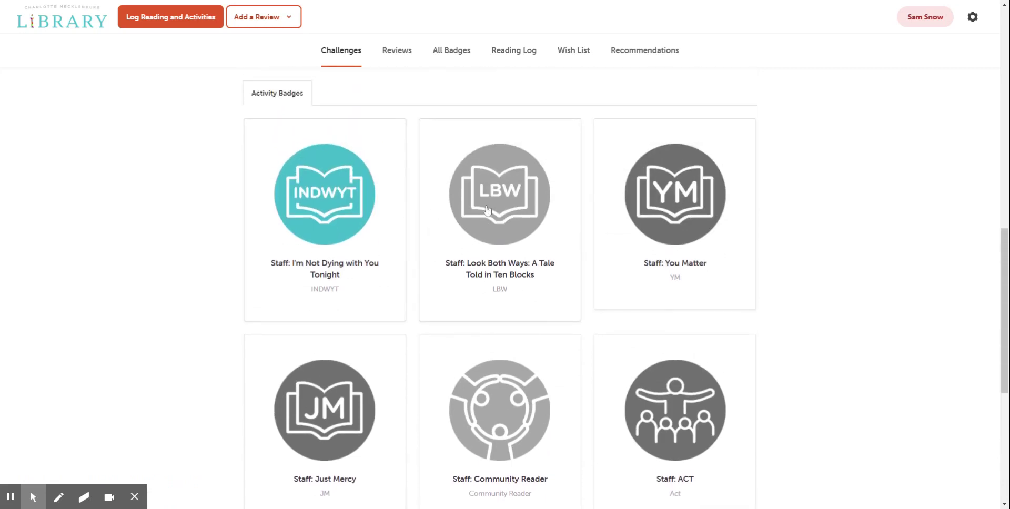
scroll(487, 212, "down", 1)
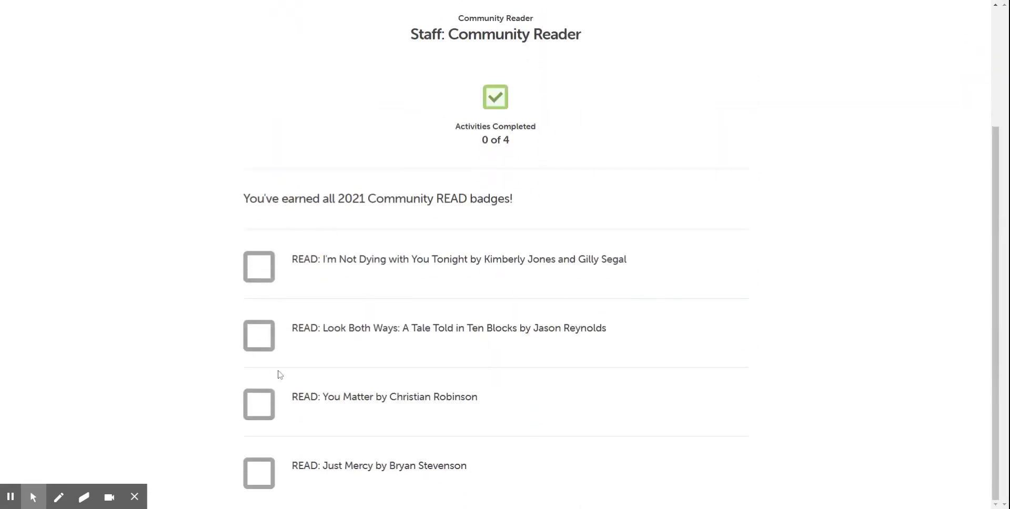
scroll(585, 436, "up", 3)
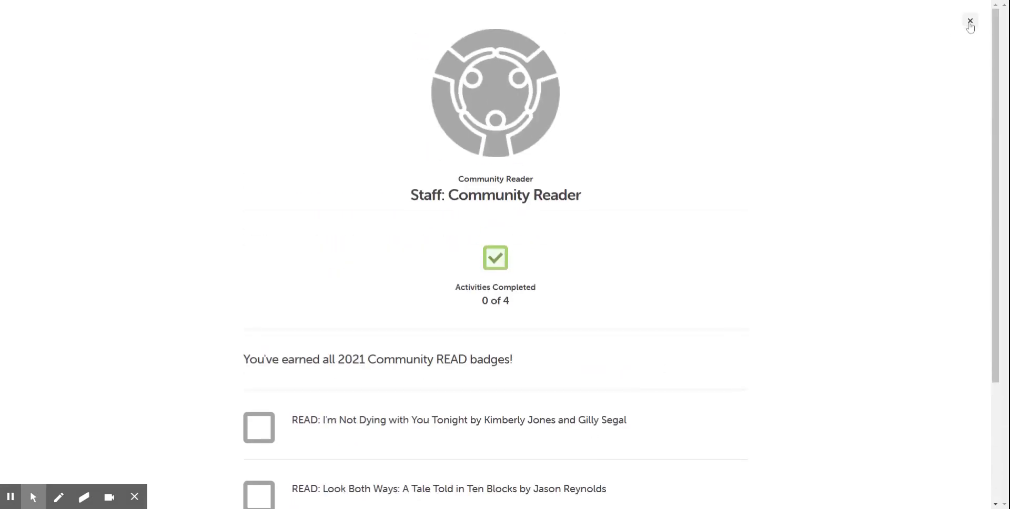
left_click(970, 21)
scroll(529, 336, "down", 3)
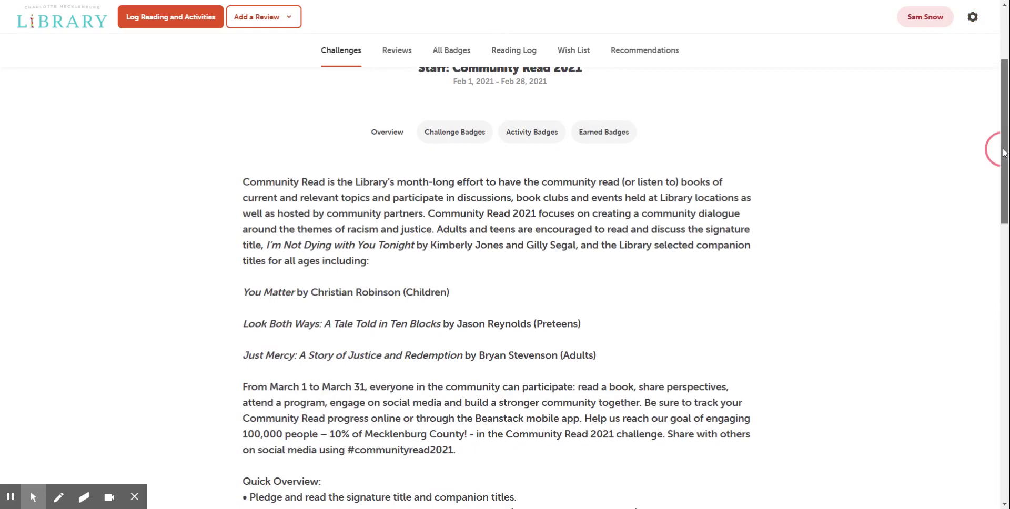
scroll(991, 263, "down", 5)
scroll(994, 276, "down", 4)
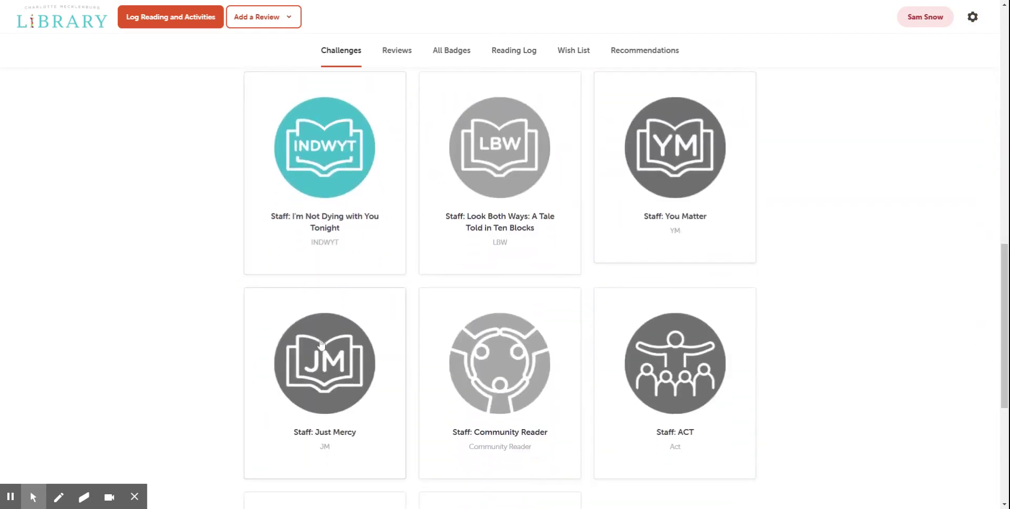
scroll(810, 337, "down", 2)
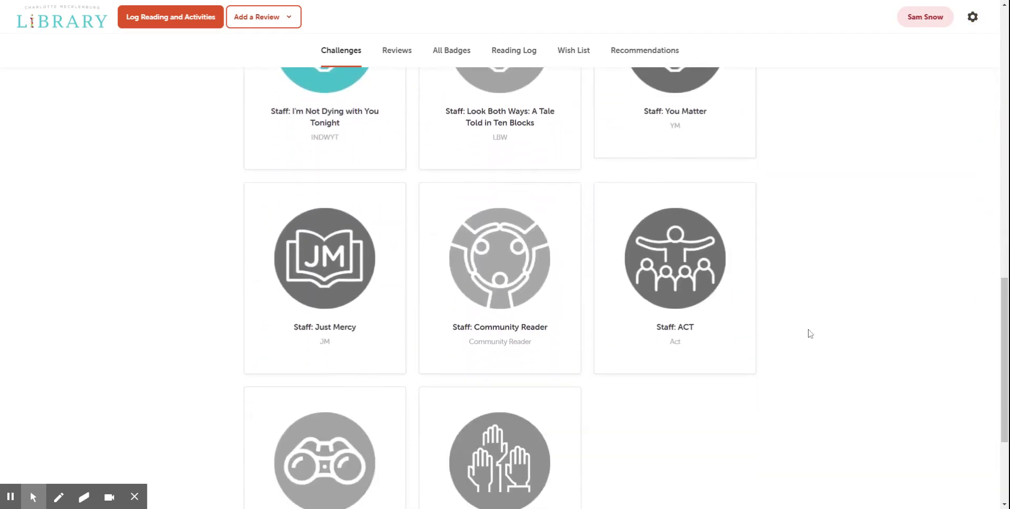
scroll(813, 316, "down", 2)
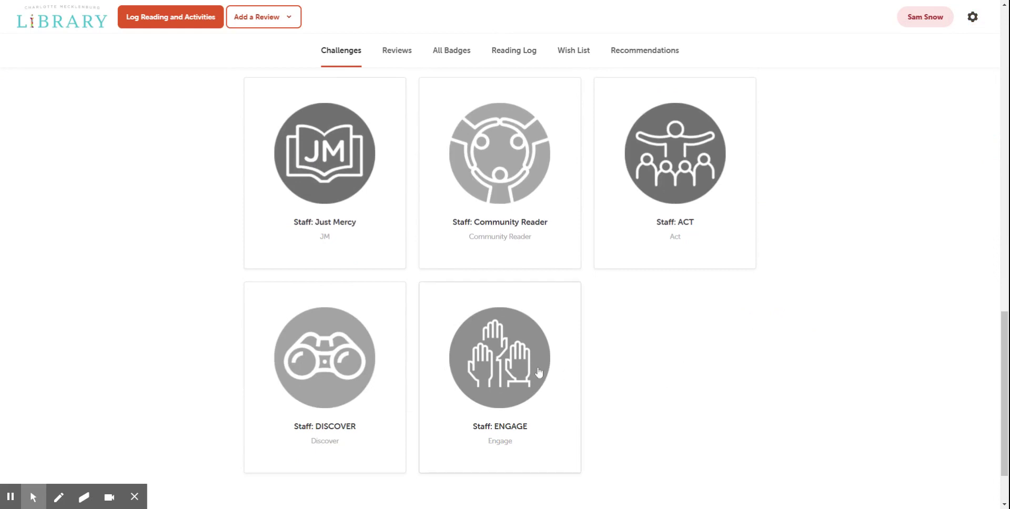
left_click(500, 361)
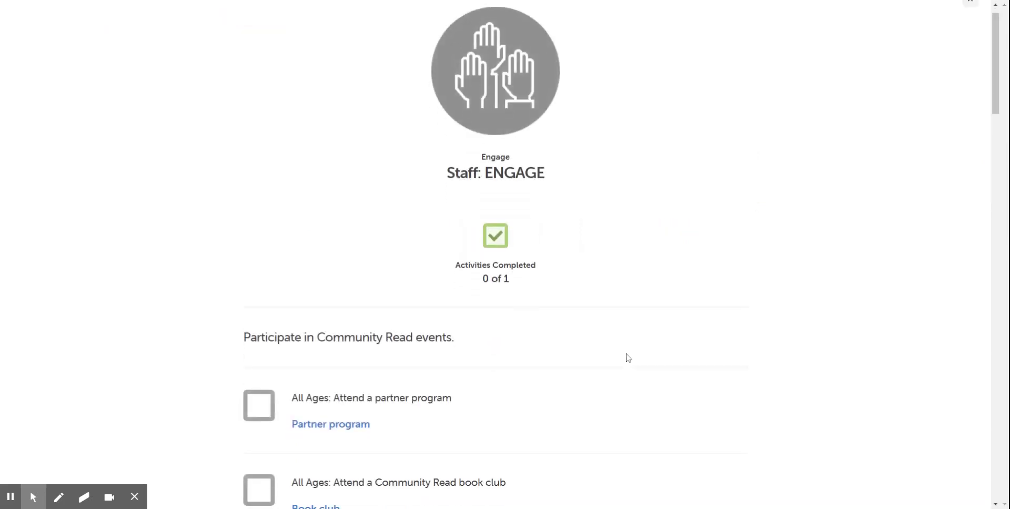
scroll(628, 357, "down", 3)
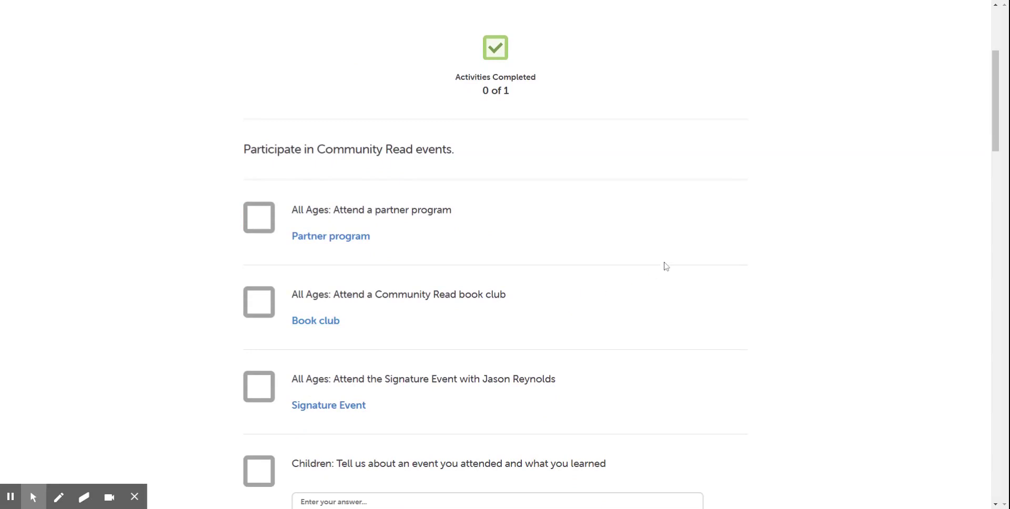
scroll(665, 264, "down", 1)
scroll(665, 264, "down", 2)
scroll(665, 264, "down", 2)
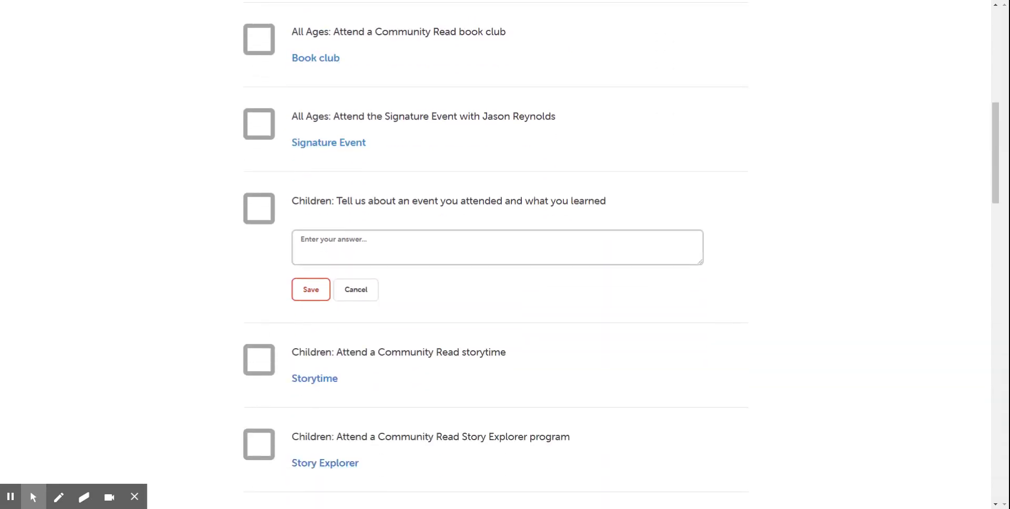
left_click(996, 167)
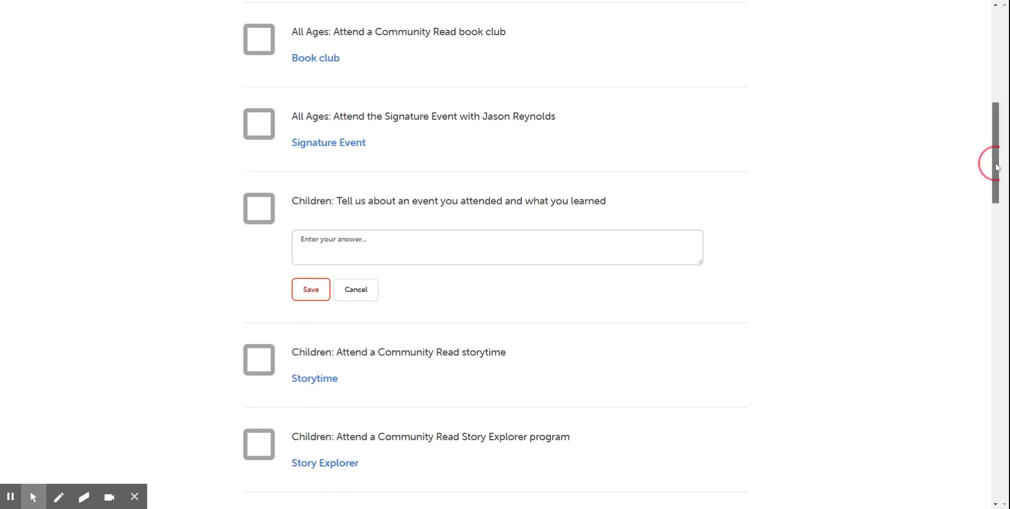
left_click_drag(996, 168, 995, 193)
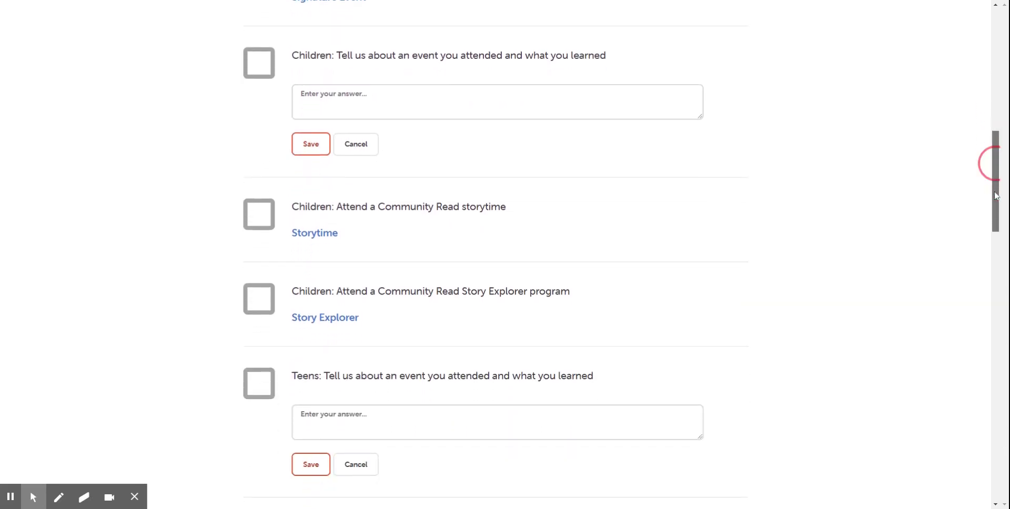
mouse_move(996, 194)
left_mouse_down()
mouse_move(989, 304)
mouse_move(1001, 304)
left_mouse_up()
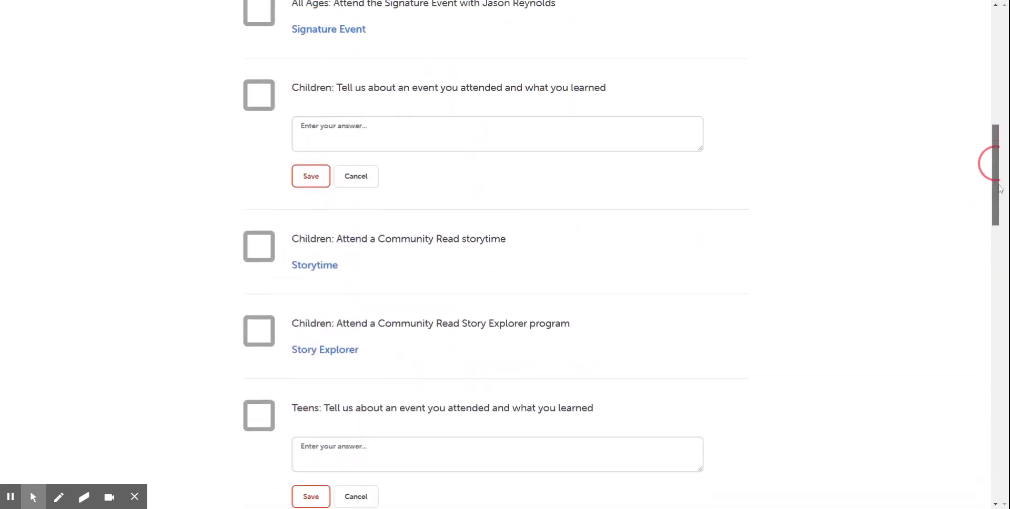
left_click_drag(1001, 304, 994, 80)
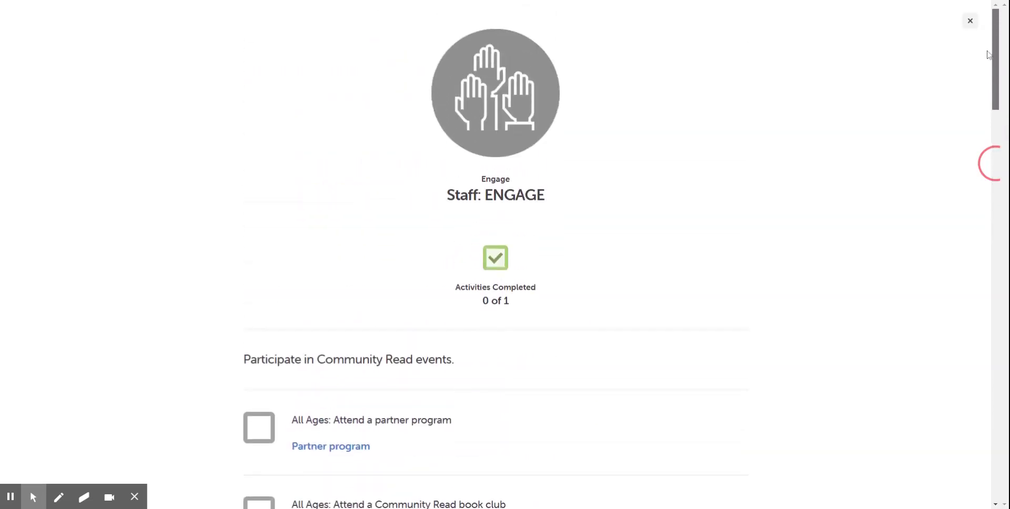
left_click(971, 21)
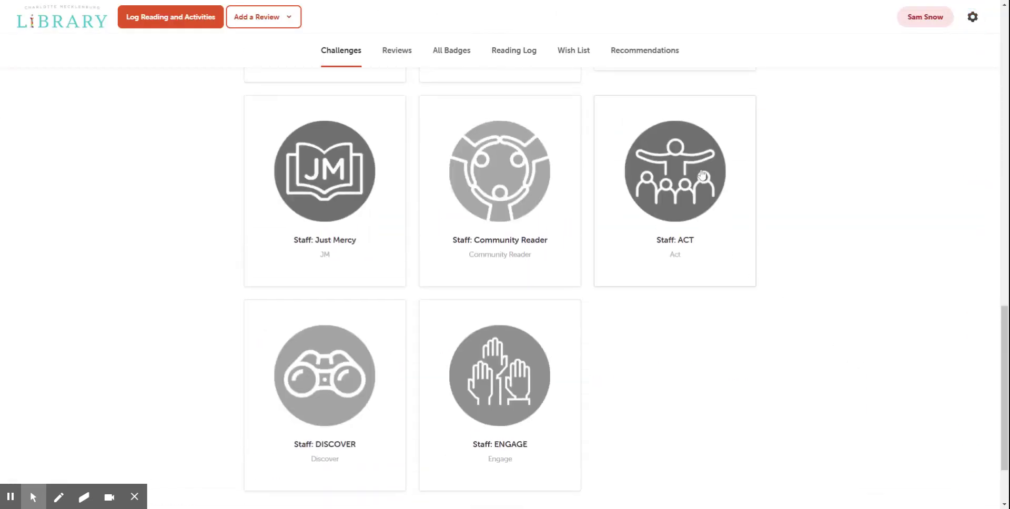
Step: Review the Staff: ACT badge's activity list, including Teens Rock the Vote and adult art prompts
left_click(690, 174)
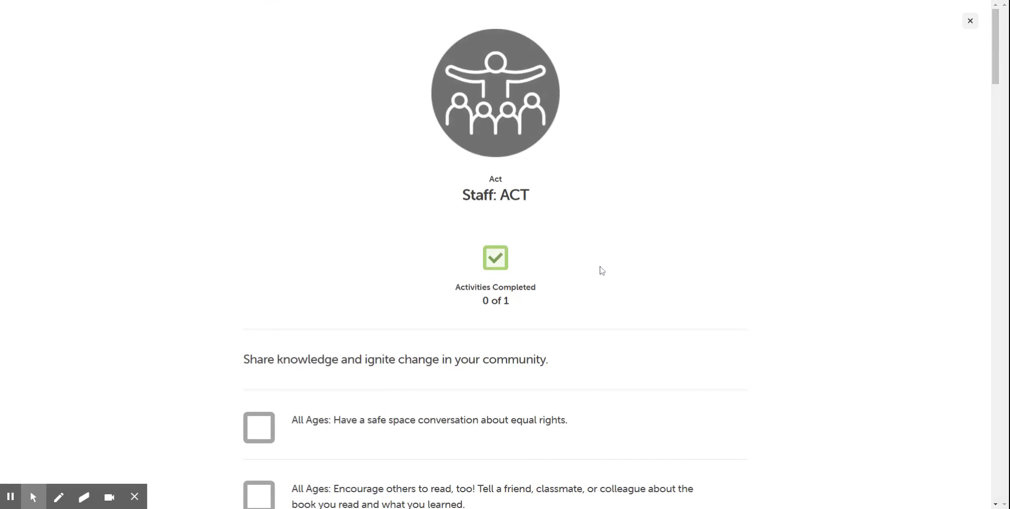
mouse_move(996, 77)
left_mouse_down()
mouse_move(970, 269)
mouse_move(979, 437)
left_mouse_up()
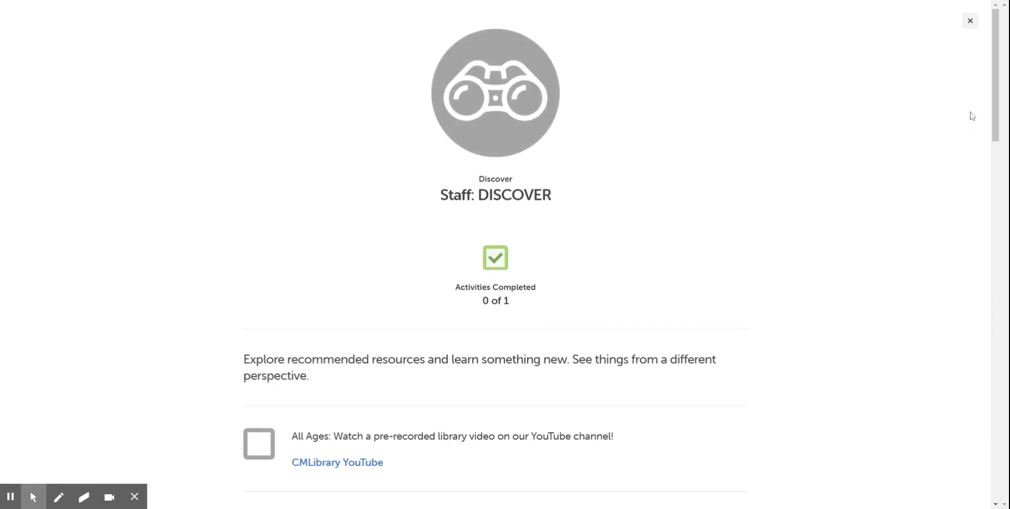
Step: Look through the full DISCOVER badge activity list, then close the badge details
left_click_drag(991, 84, 987, 187)
scroll(987, 187, "down", 1)
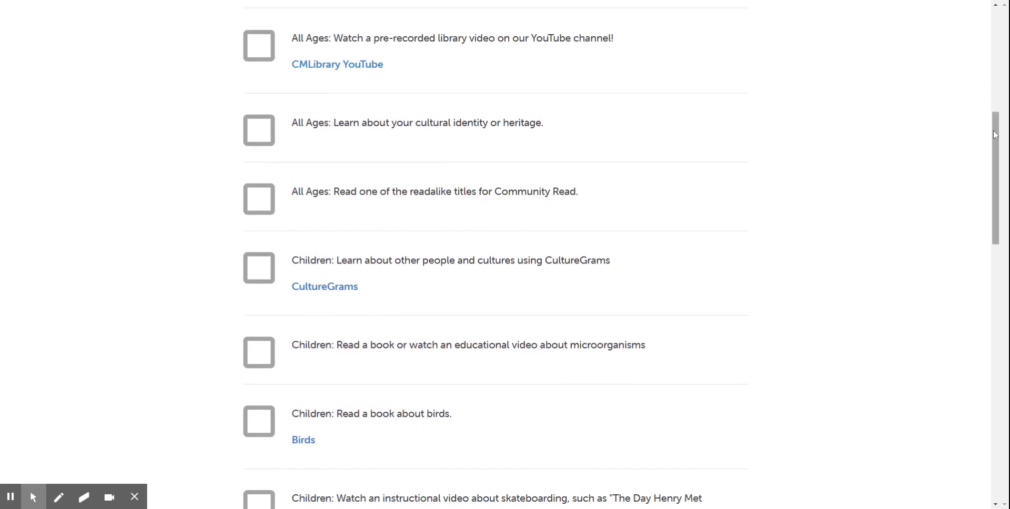
mouse_move(993, 131)
left_mouse_down()
mouse_move(977, 198)
mouse_move(1001, 403)
mouse_move(997, 43)
left_mouse_up()
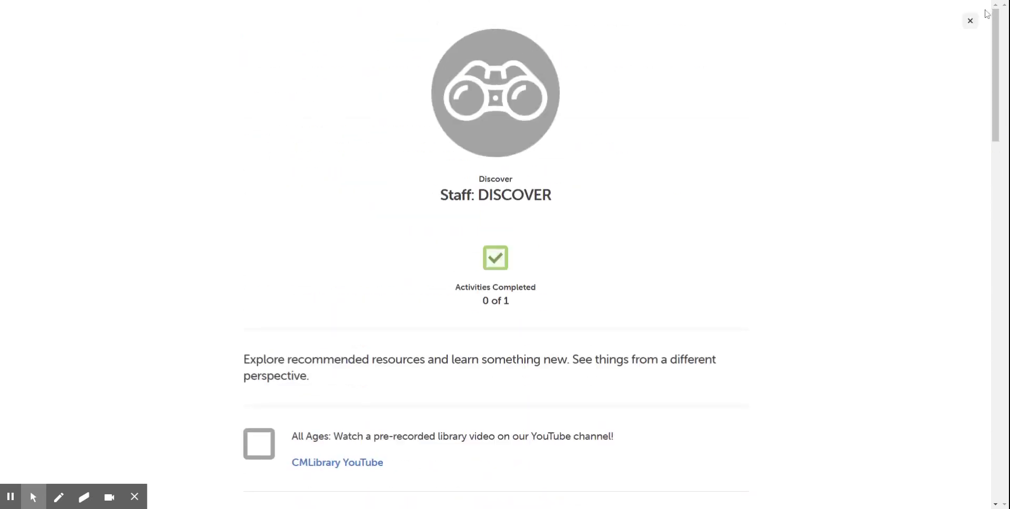
left_click(969, 23)
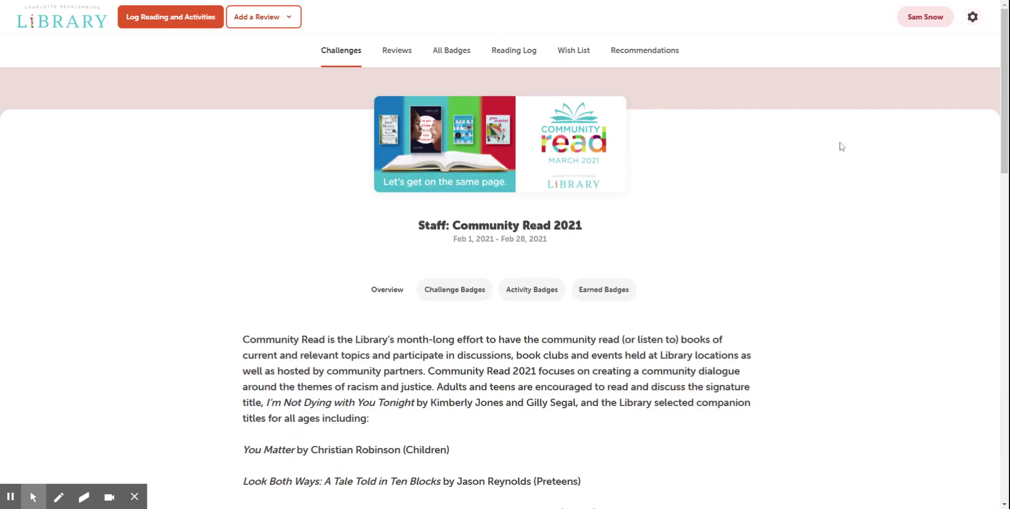
Step: Browse the Recommendations book lists and view every list beyond the two Community Read 2021 ones
left_click(649, 52)
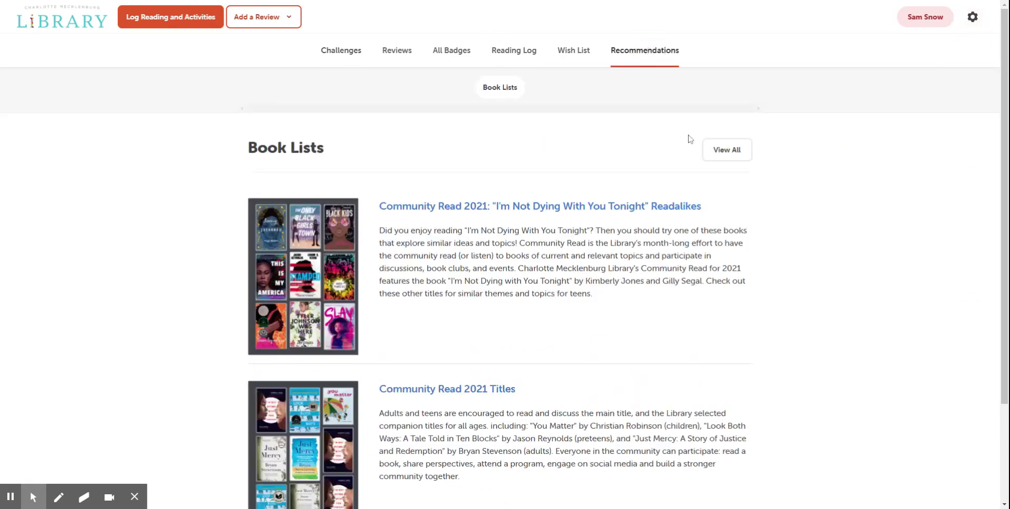
scroll(654, 266, "down", 3)
scroll(657, 262, "up", 1)
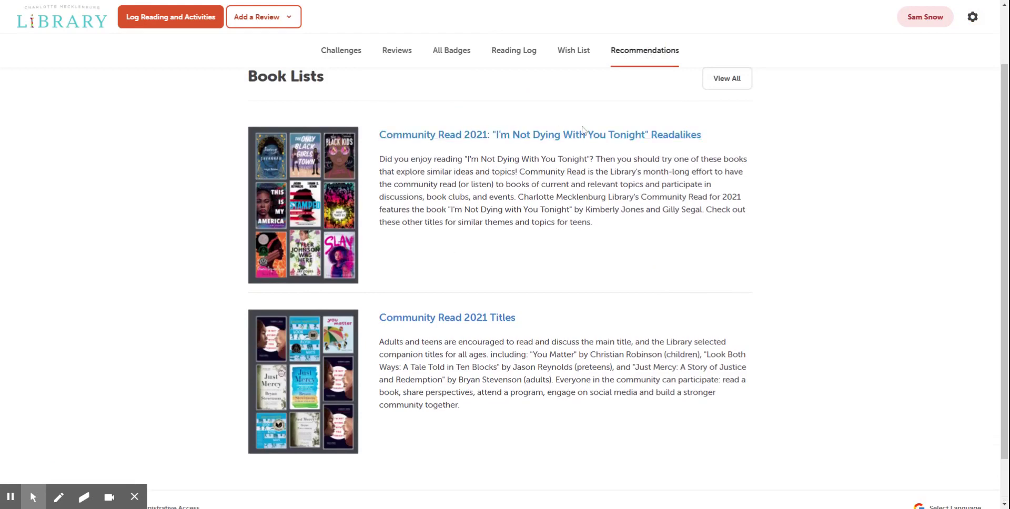
left_click(718, 88)
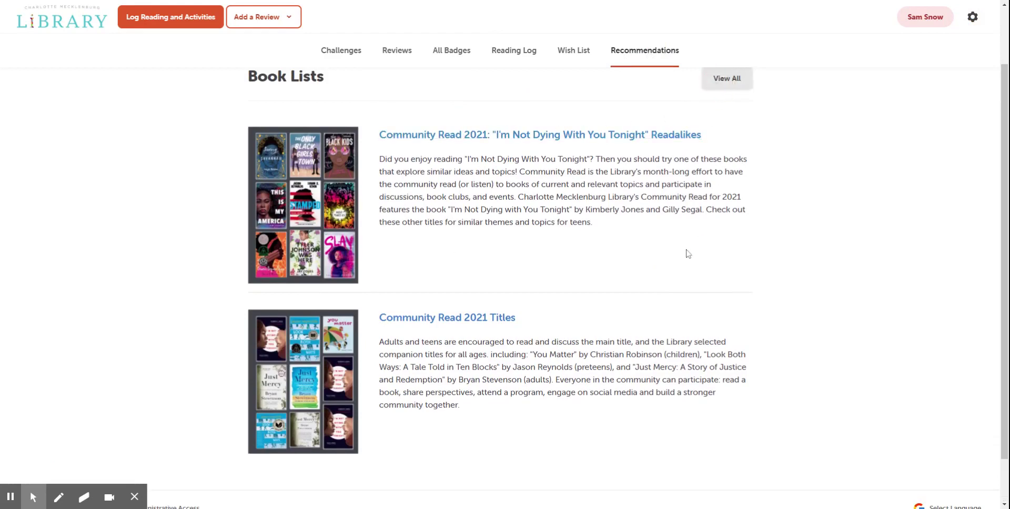